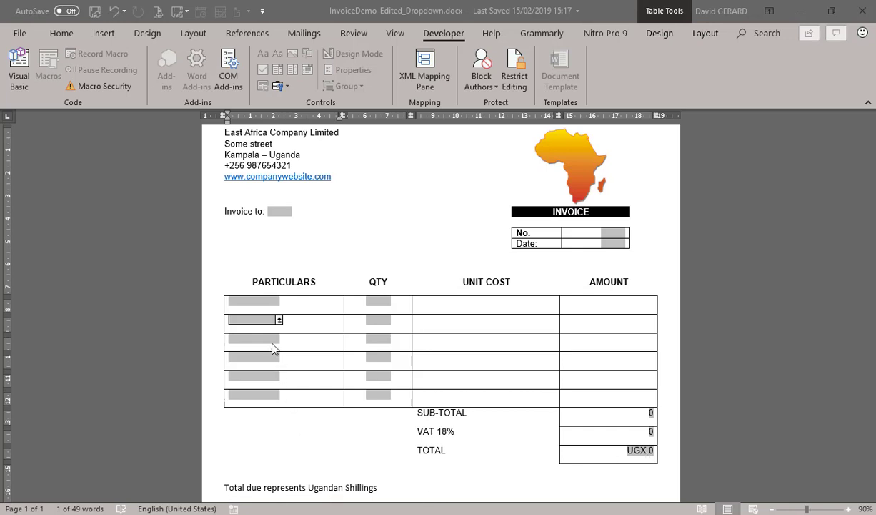
Step: Examine the product choices offered by the drop-downs in the first and fourth Particulars rows without choosing one
left_click(264, 303)
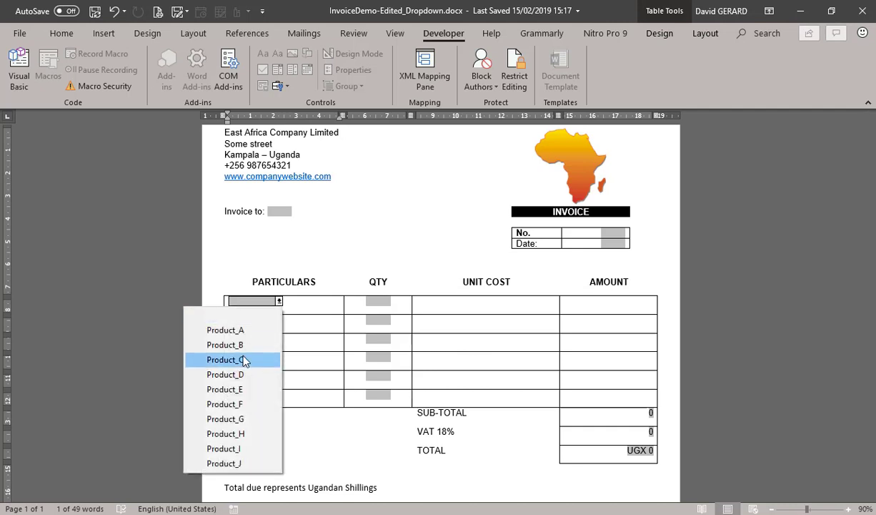
left_click(300, 352)
left_click(248, 361)
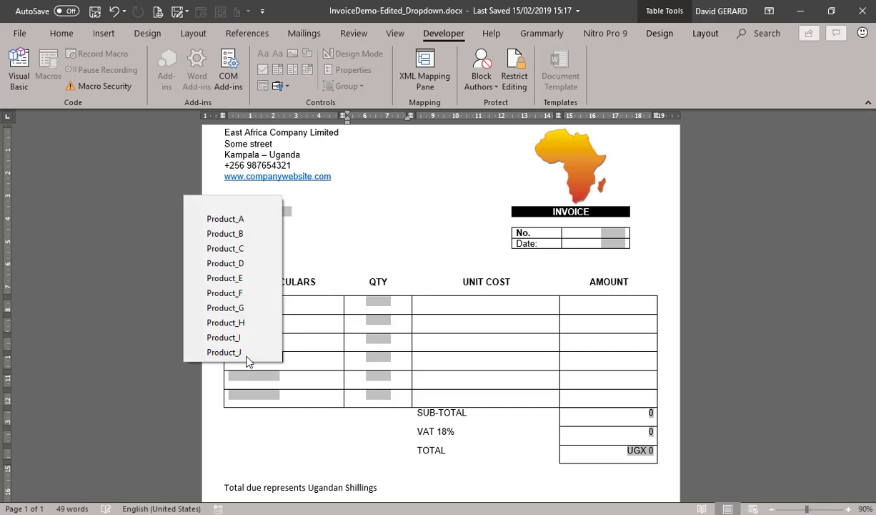
left_click(327, 307)
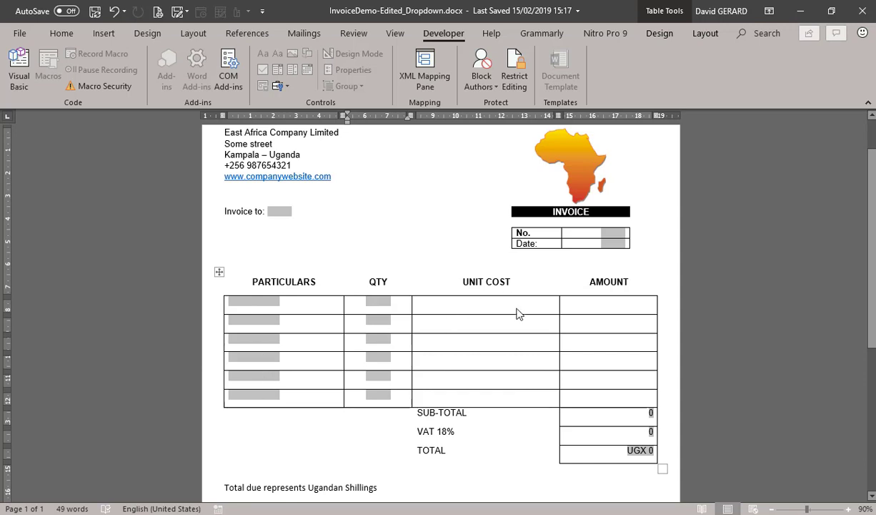
Step: Choose Product_B in the first Particulars row and set its quantity to 20
left_click(262, 308)
left_click(237, 344)
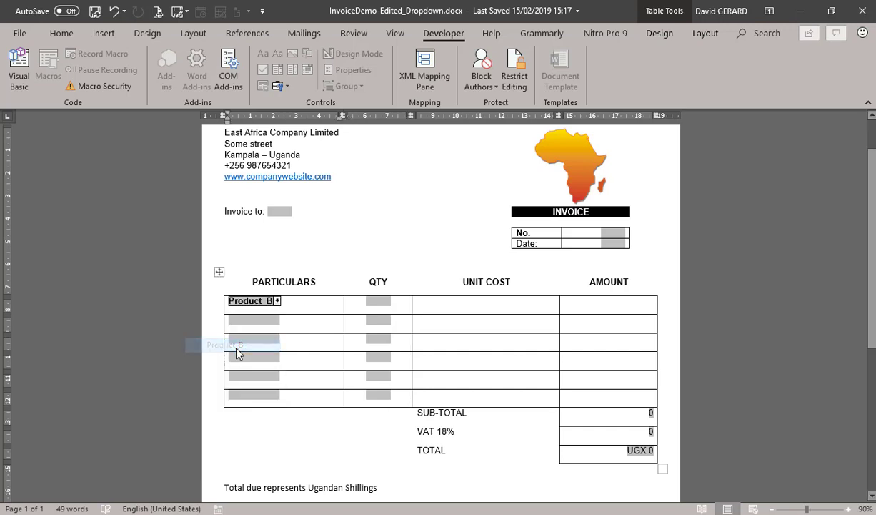
key("Tab")
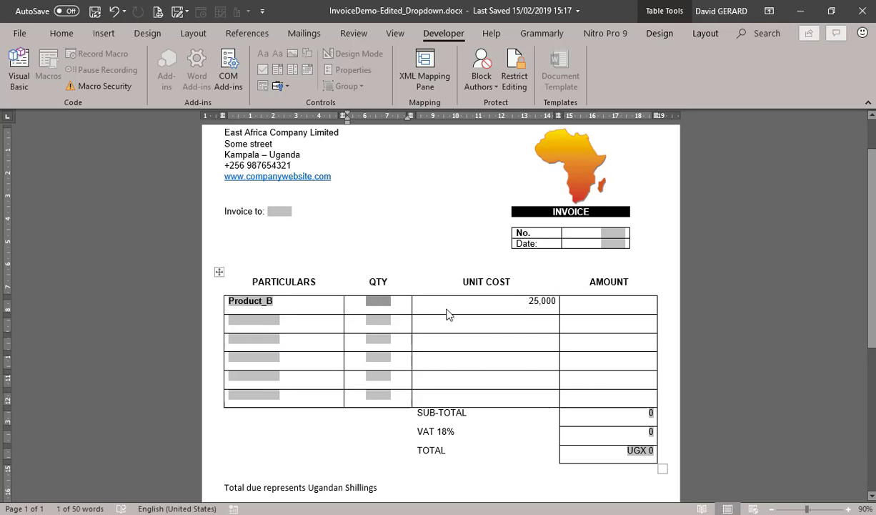
type("20")
key("Tab")
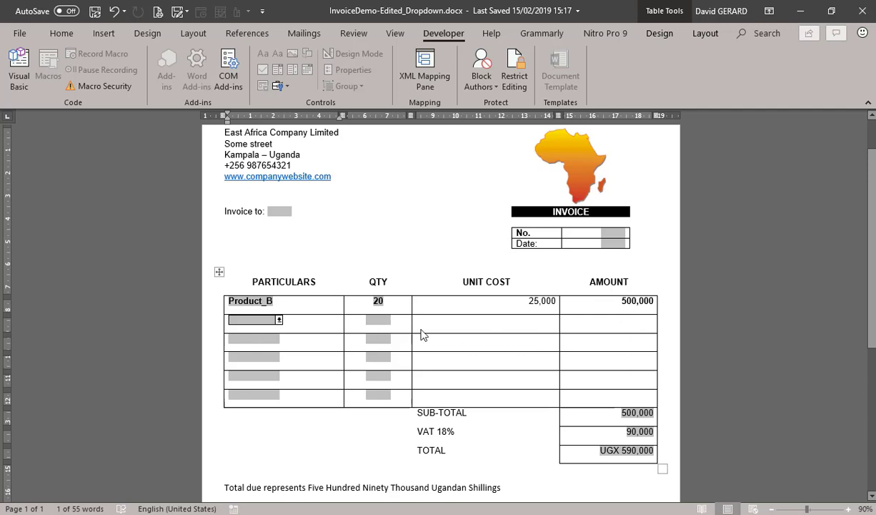
Step: Set the quantity in the second invoice row to 10, leaving its product blank
left_click(376, 320)
type("10")
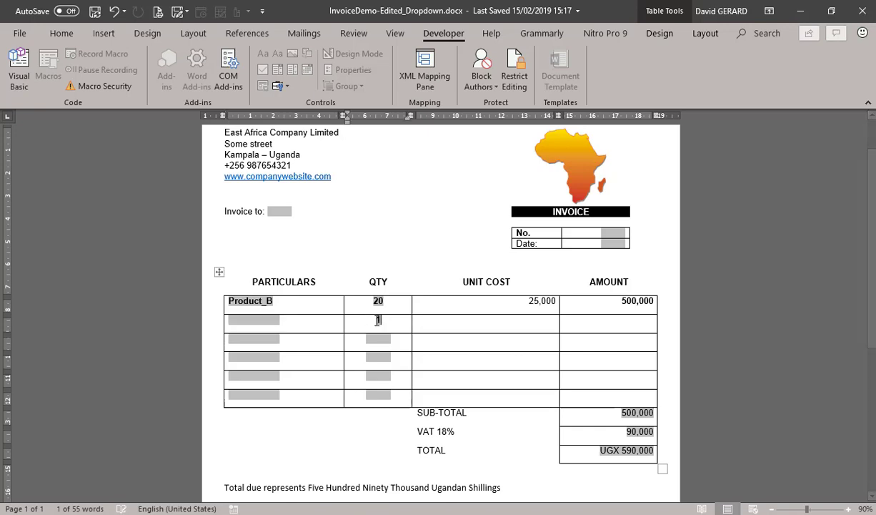
key("Tab")
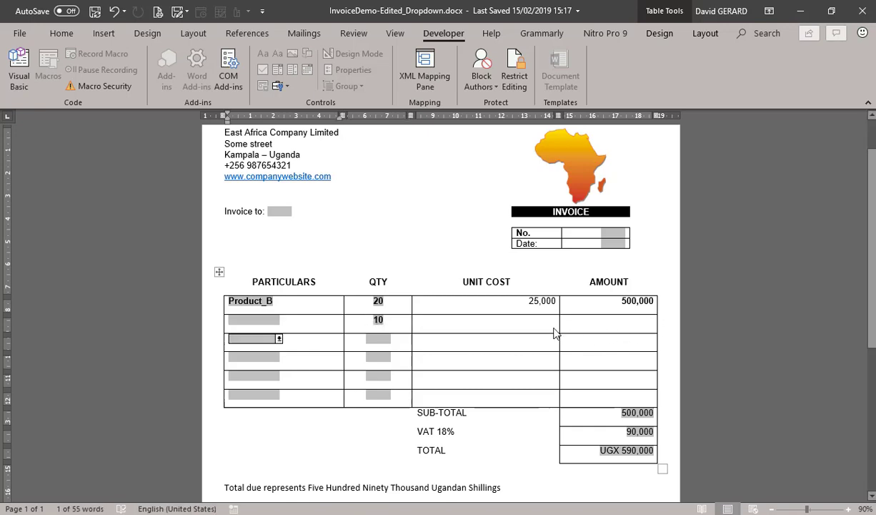
Step: Choose Product_D in the third Particulars row and leave the field so its unit cost is filled in
left_click(279, 339)
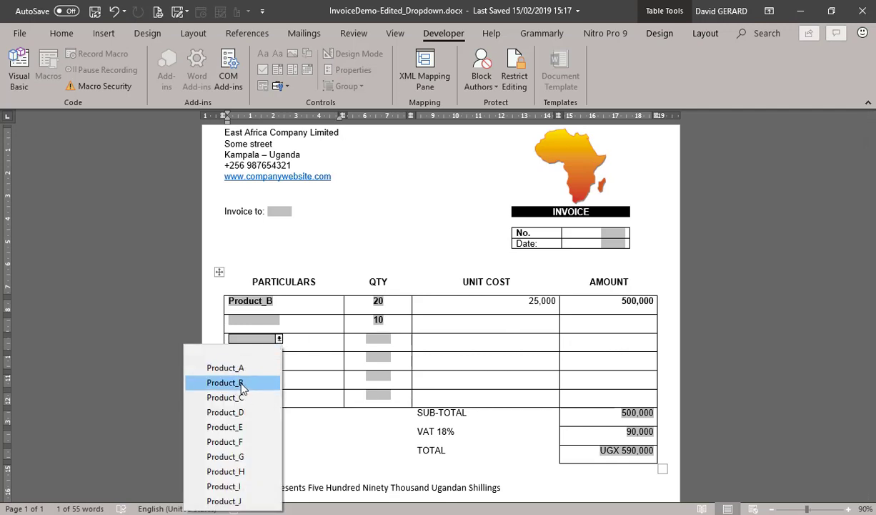
left_click(239, 413)
left_click(547, 343)
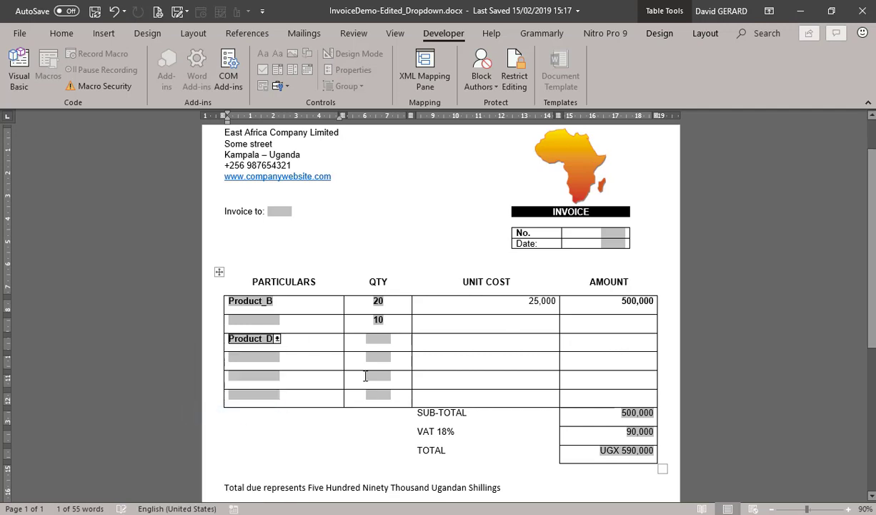
type("130,000")
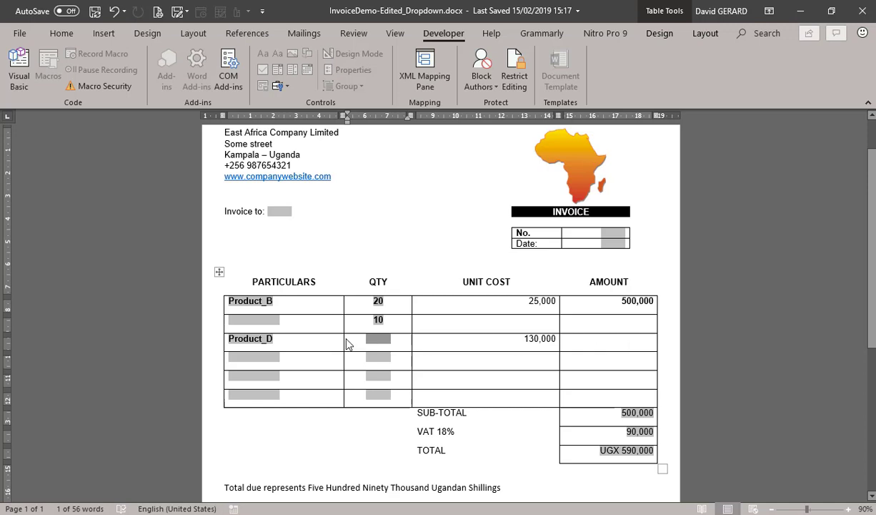
Step: Choose Product_H for the second Particulars row and leave the field so the row calculates
left_click(278, 320)
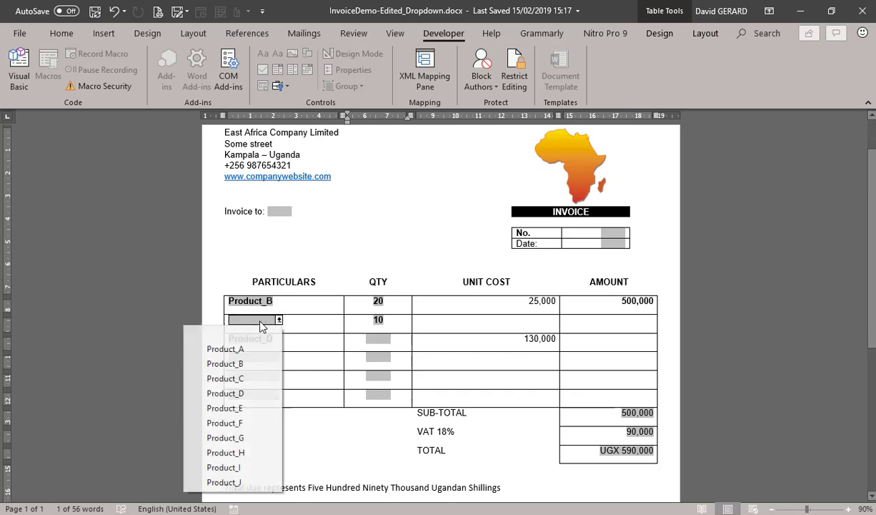
left_click(234, 452)
left_click(233, 458)
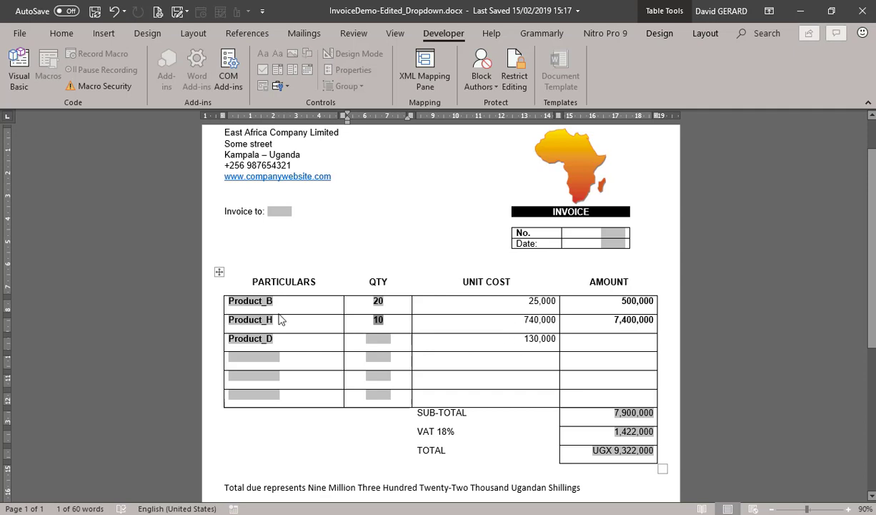
Step: Set the quantity of Product_D in the third row to 34 and leave the field to recalculate the invoice
left_click(382, 343)
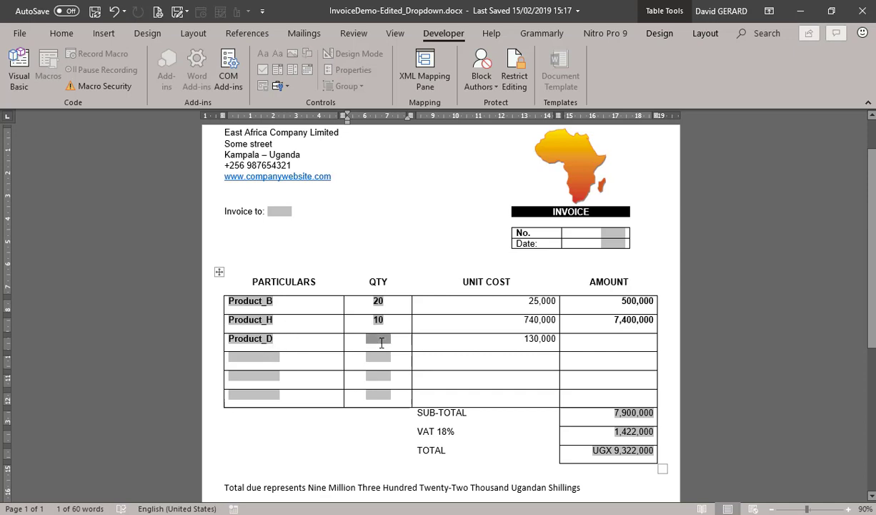
type("34")
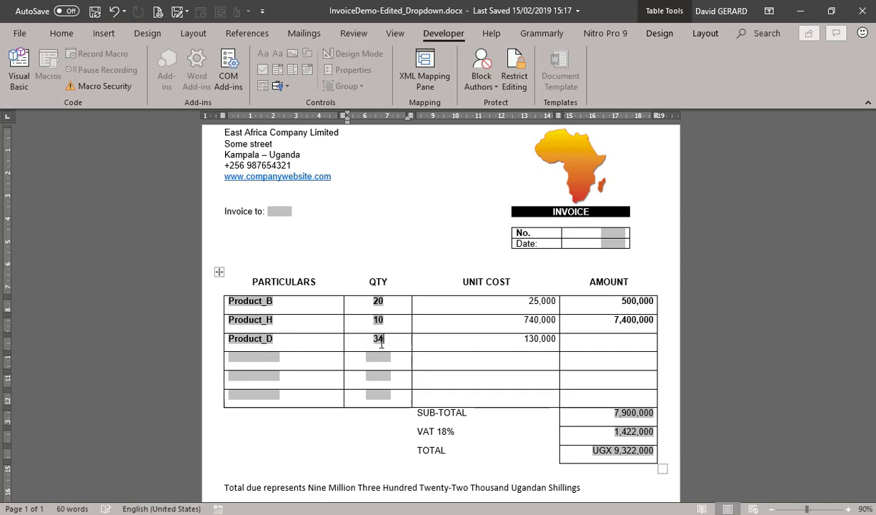
key("Tab")
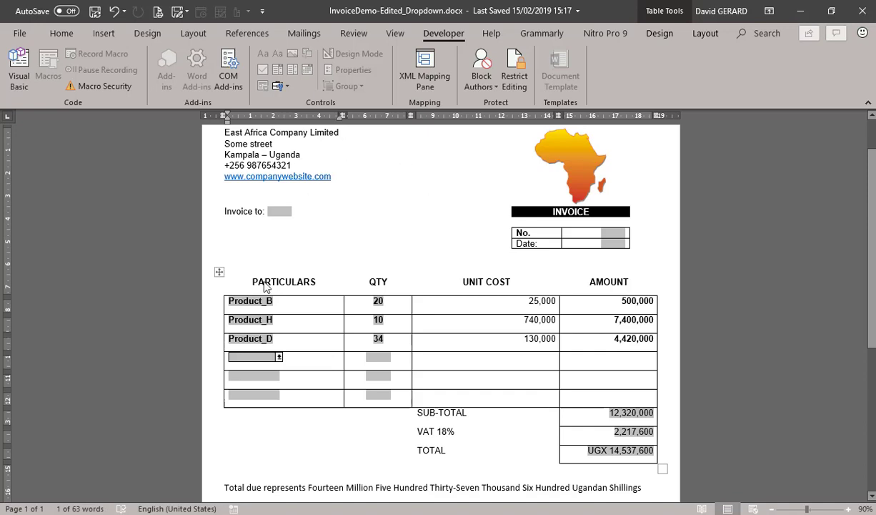
Step: Stop the form-filling protection through Restrict Editing, then close the editing restrictions
left_click(514, 71)
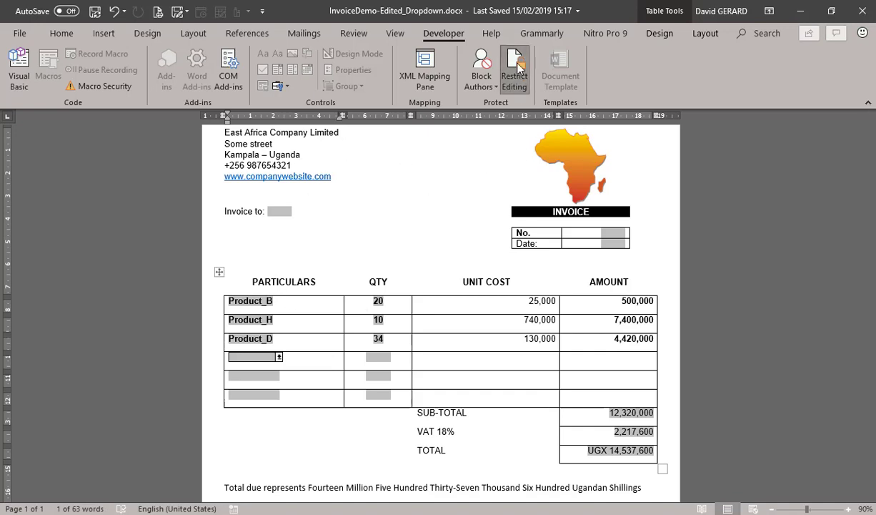
left_click(689, 479)
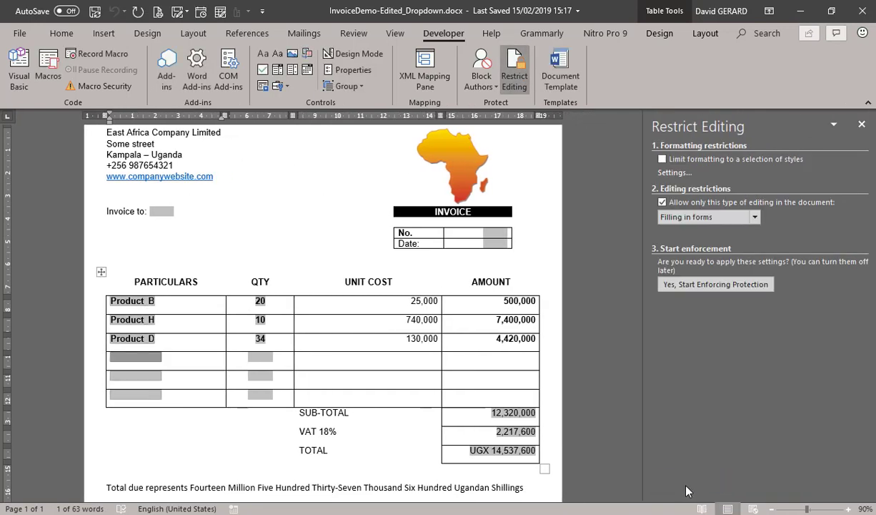
left_click(354, 36)
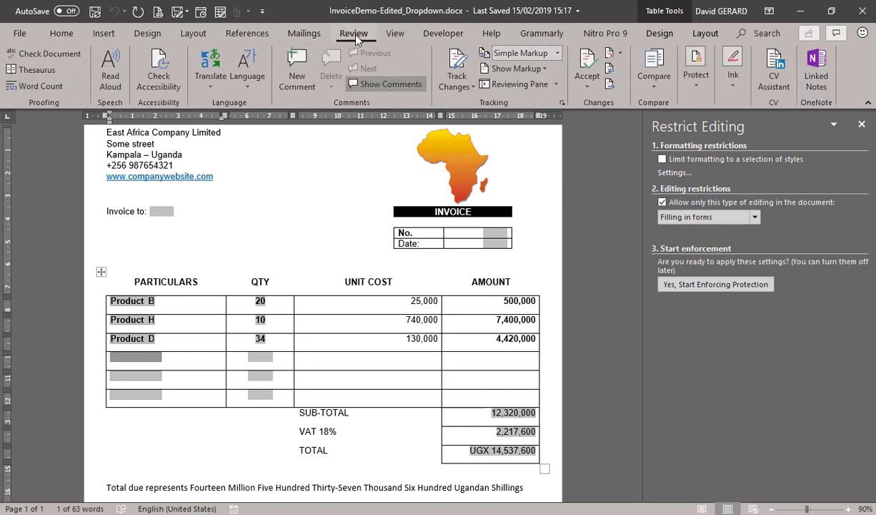
left_click(697, 80)
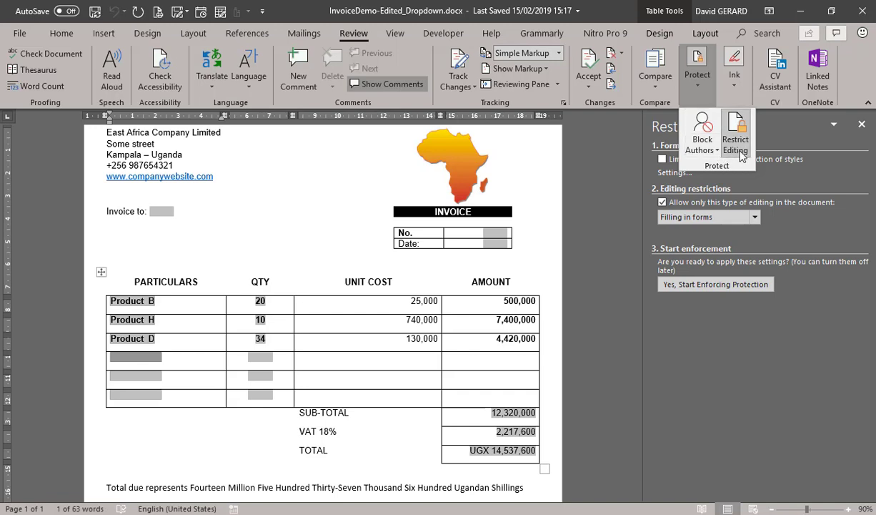
left_click(608, 283)
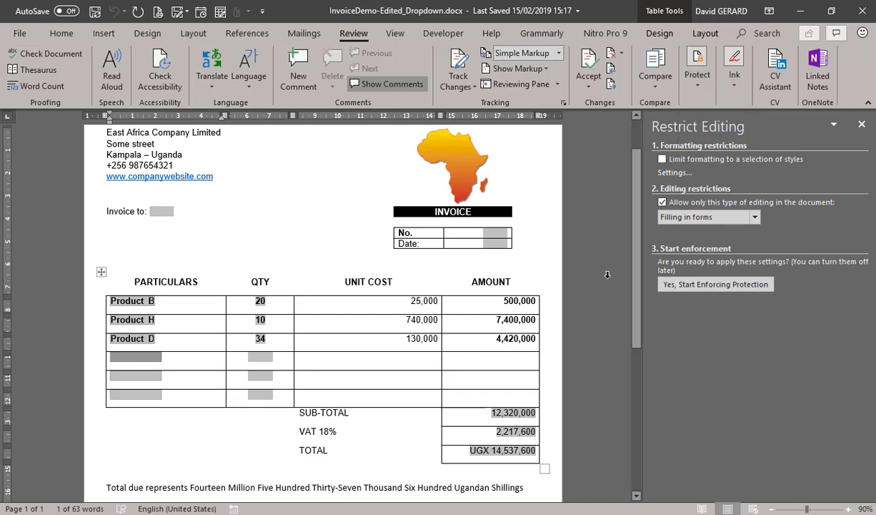
left_click(862, 125)
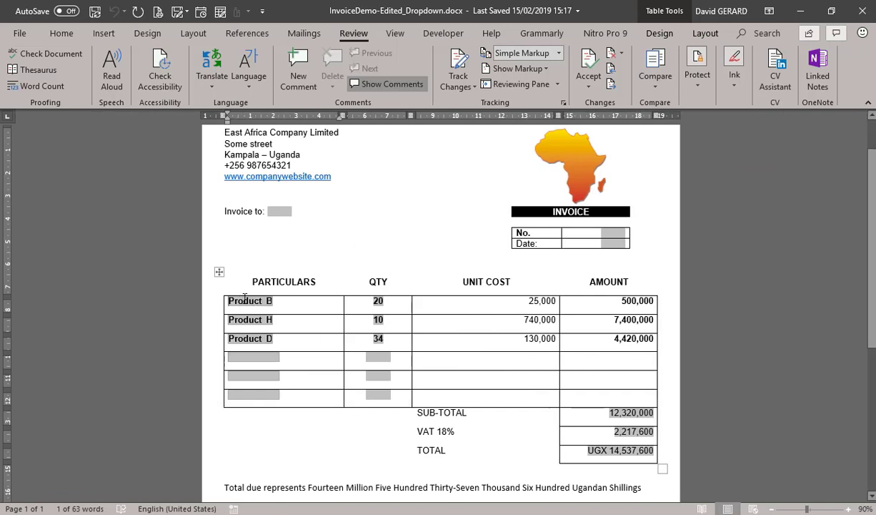
Step: Examine the drop-down form field options of the first and last Particulars fields, including their items, bookmarks and calculate-on-exit setting
left_click(238, 301)
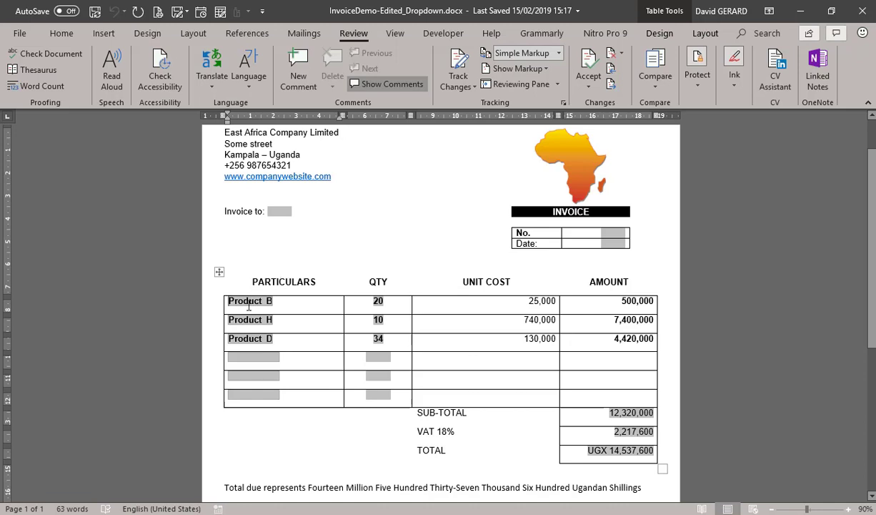
left_click(443, 36)
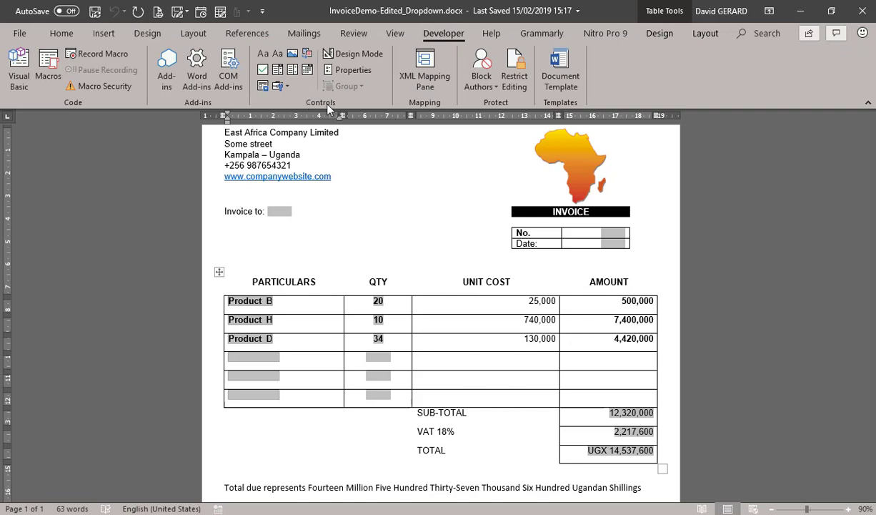
left_click(289, 88)
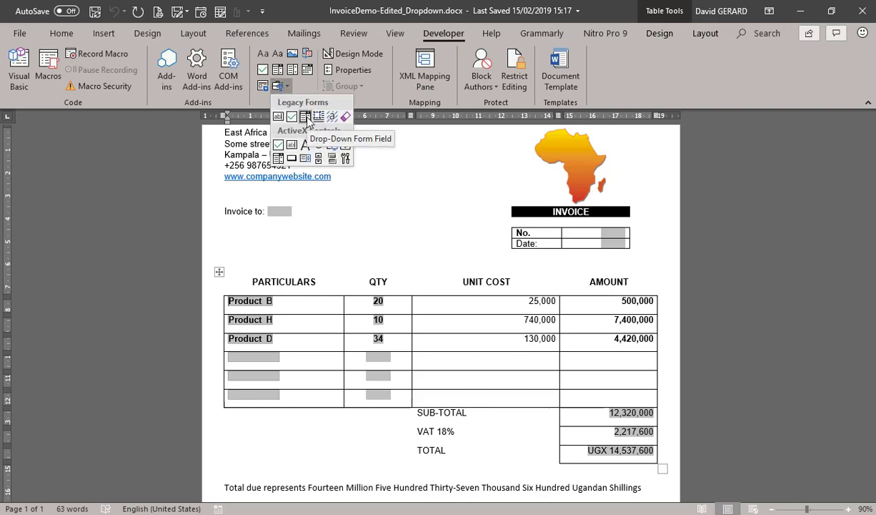
left_click(247, 299)
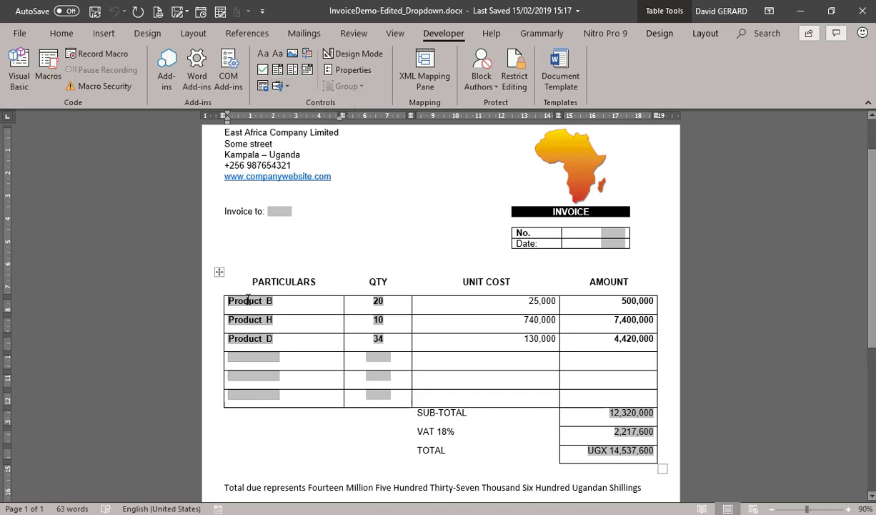
double_click(247, 299)
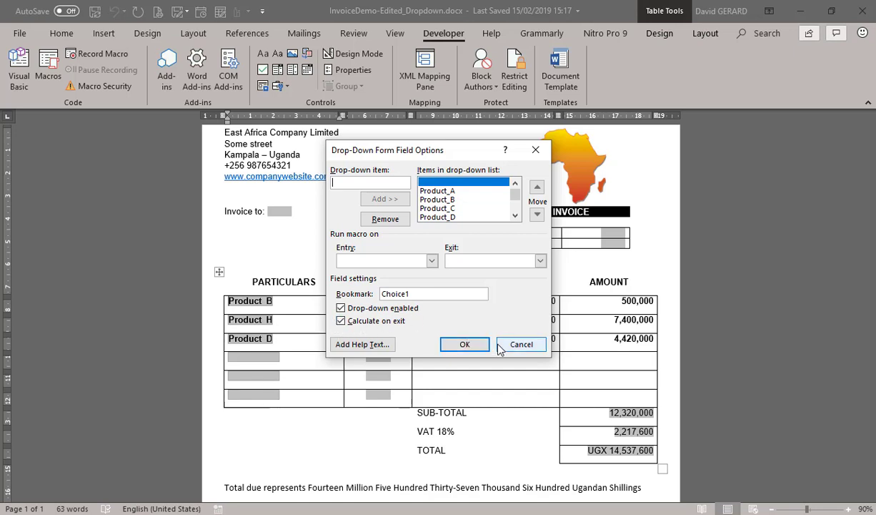
left_click(521, 345)
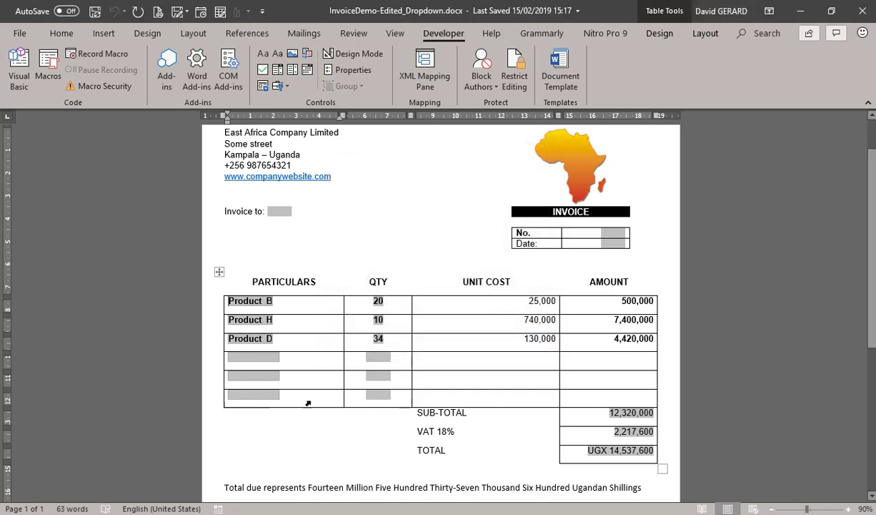
double_click(256, 395)
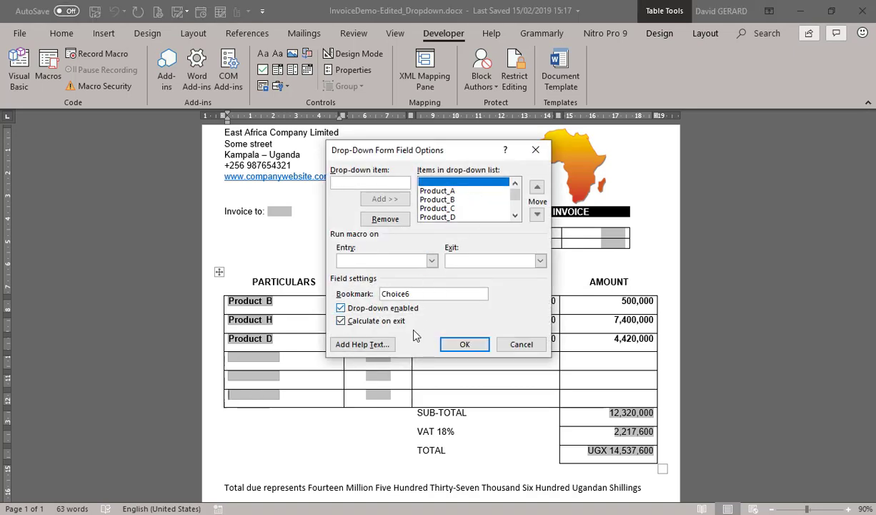
left_click(534, 348)
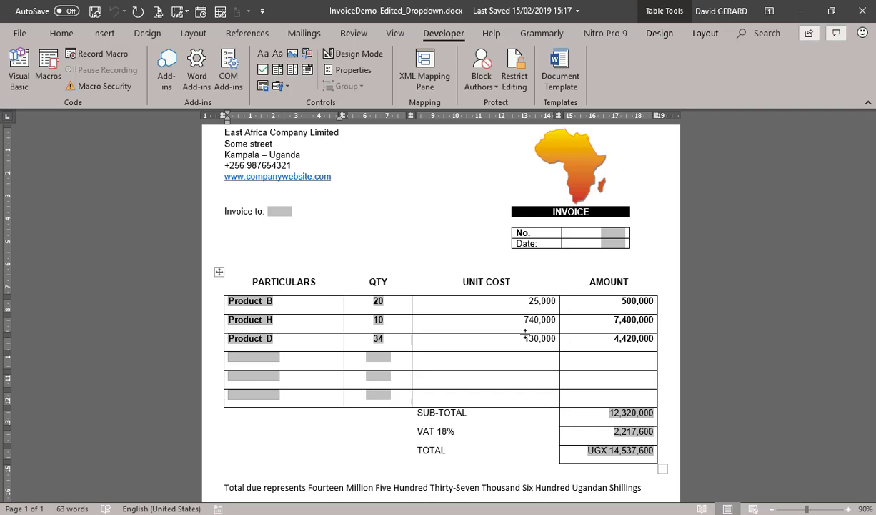
Step: Show the document's field codes and examine the Unit Cost and Amount formulas in the first invoice row
key("alt+F9")
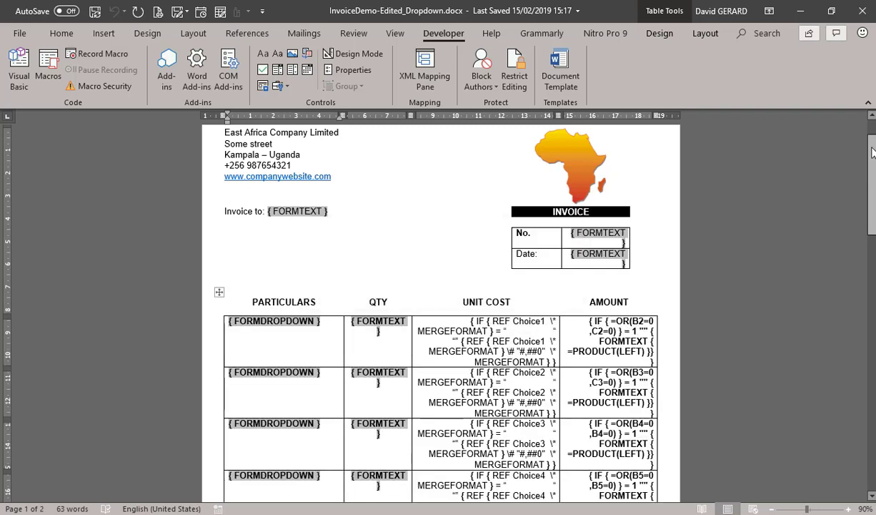
left_click_drag(872, 160, 873, 196)
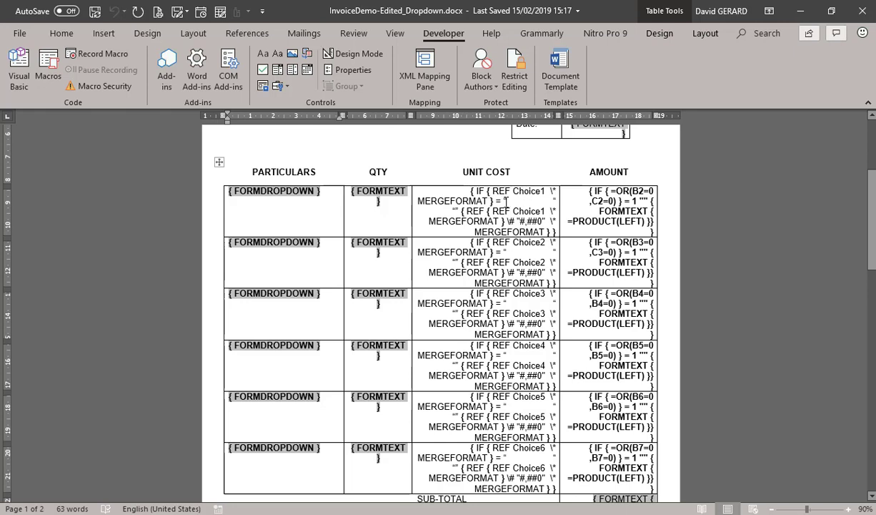
left_click_drag(506, 202, 553, 204)
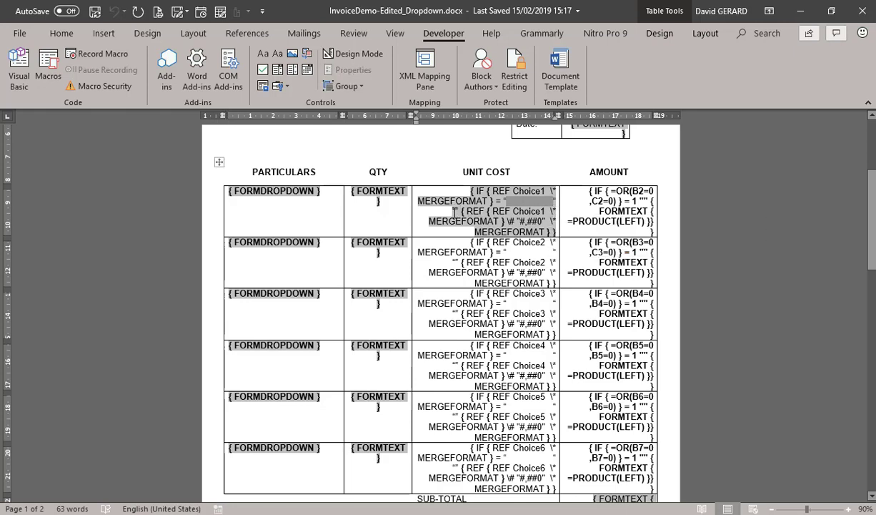
left_click(453, 211)
double_click(454, 211)
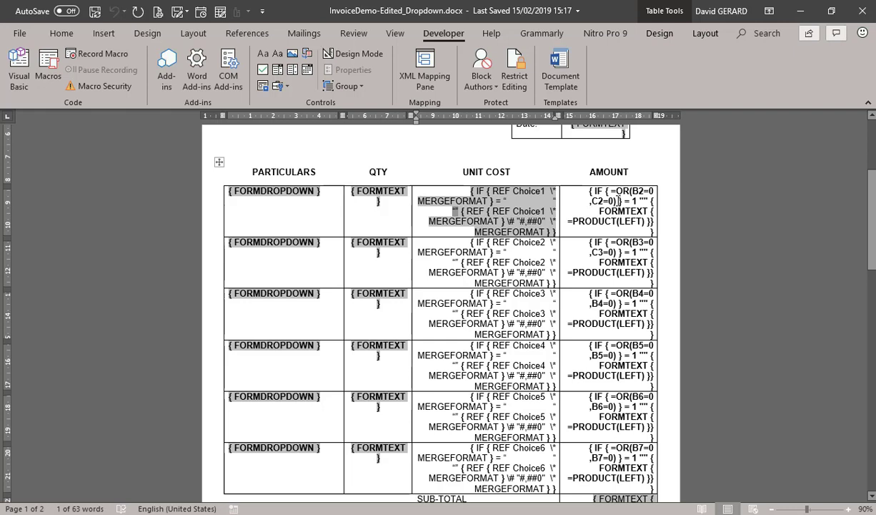
left_click(642, 200)
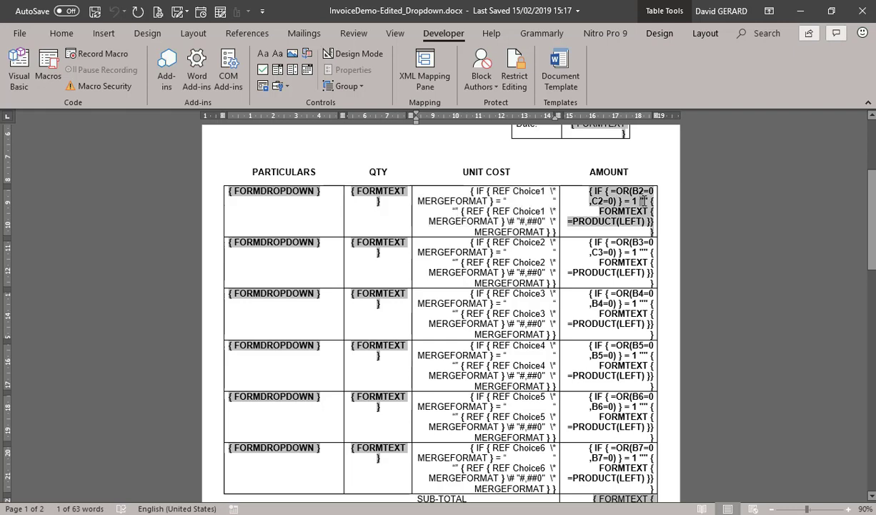
Step: Examine the field codes for the blank Amount result, sub-total, VAT, total, amount in words and the SET product prices
left_click_drag(644, 201, 648, 201)
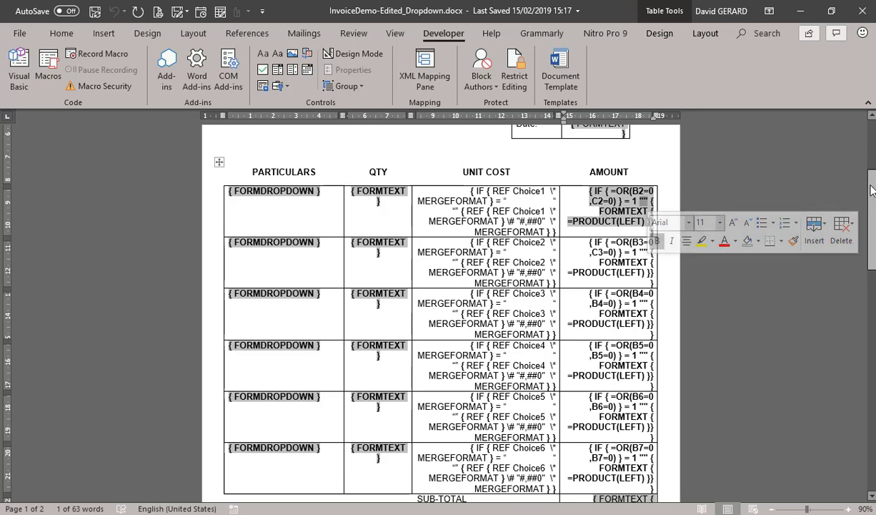
left_click_drag(871, 189, 872, 201)
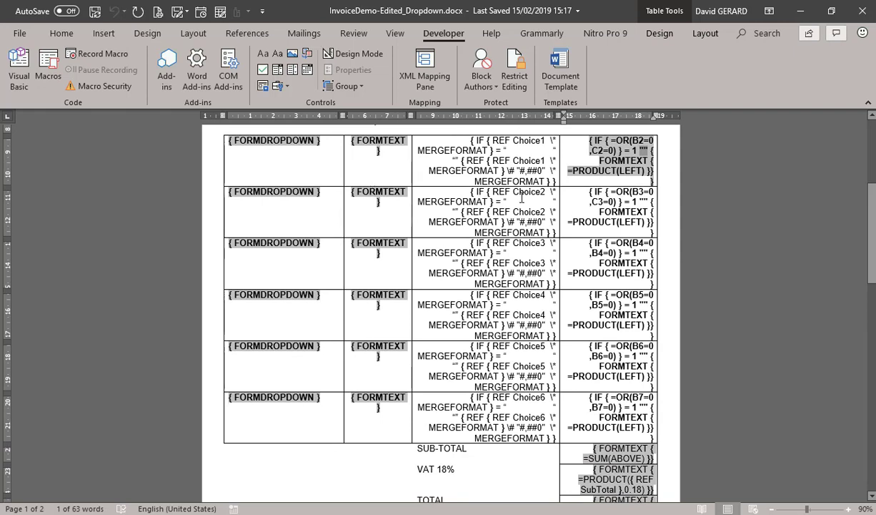
left_click_drag(873, 218, 874, 341)
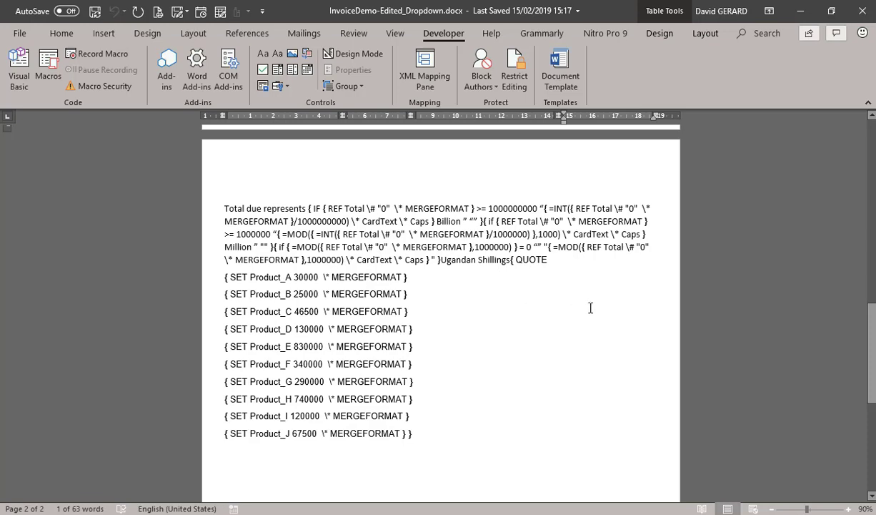
Step: Return to the invoice table and hide the field codes to show the calculated results
left_click_drag(873, 361, 851, 230)
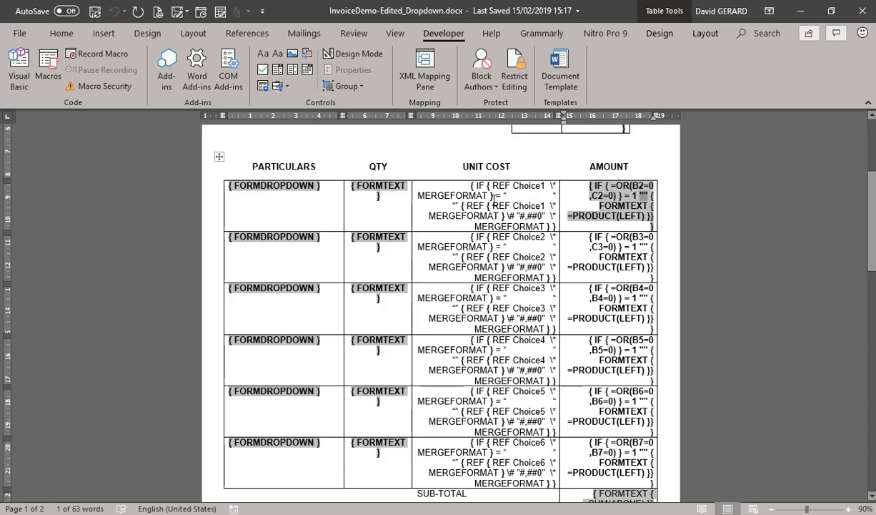
key("alt+F9")
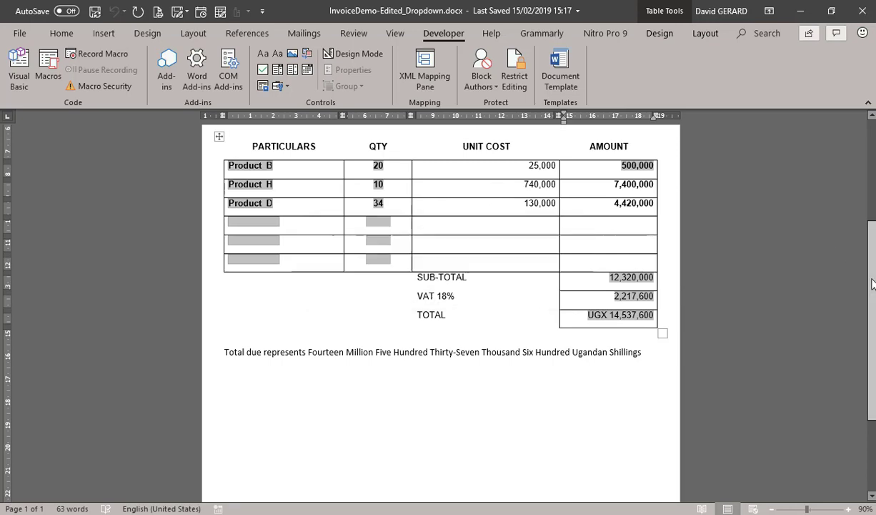
left_click_drag(871, 283, 873, 212)
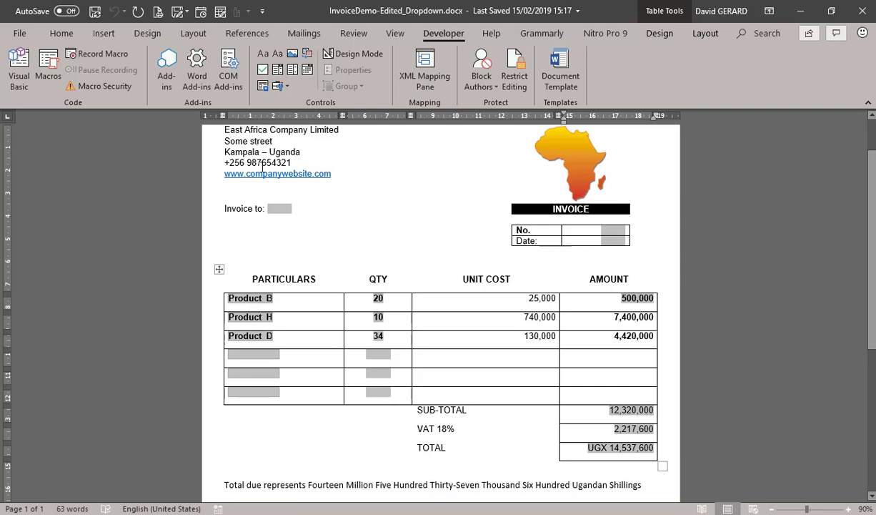
Step: Open the advanced Word options and examine the form data saving, General and layout settings for the invoice document
left_click(21, 41)
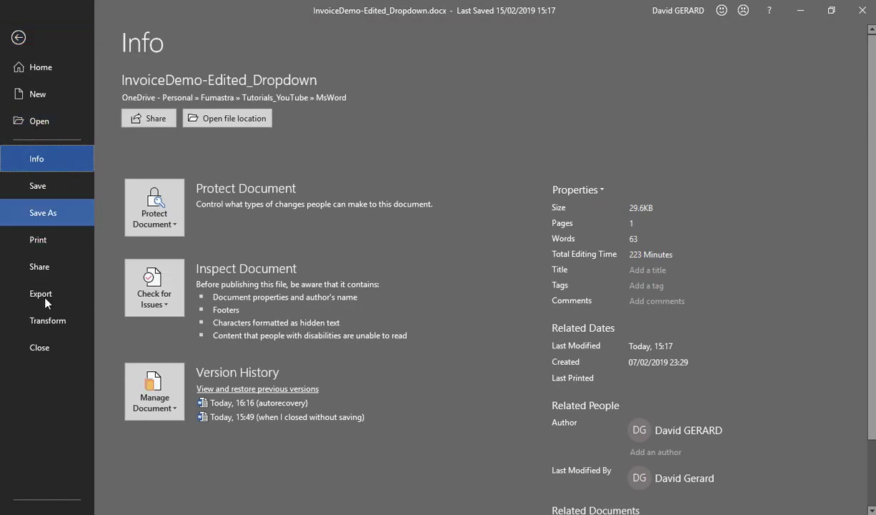
left_click(54, 509)
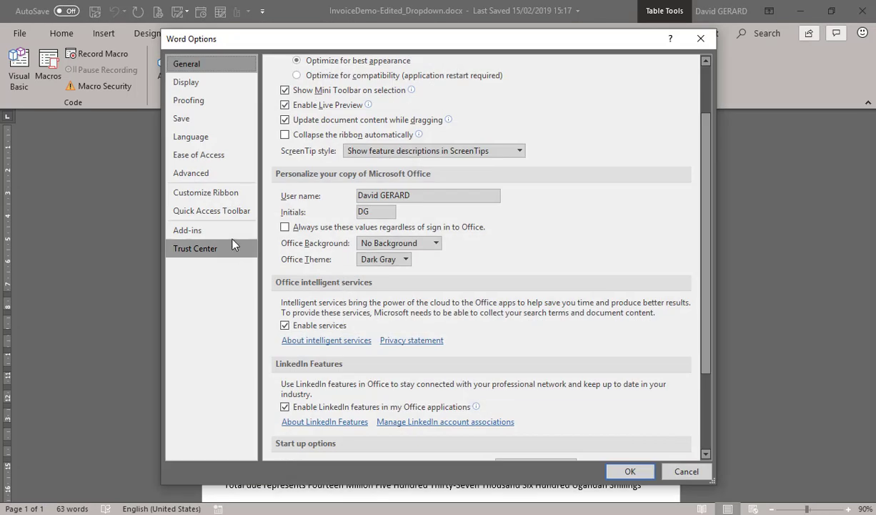
left_click(196, 176)
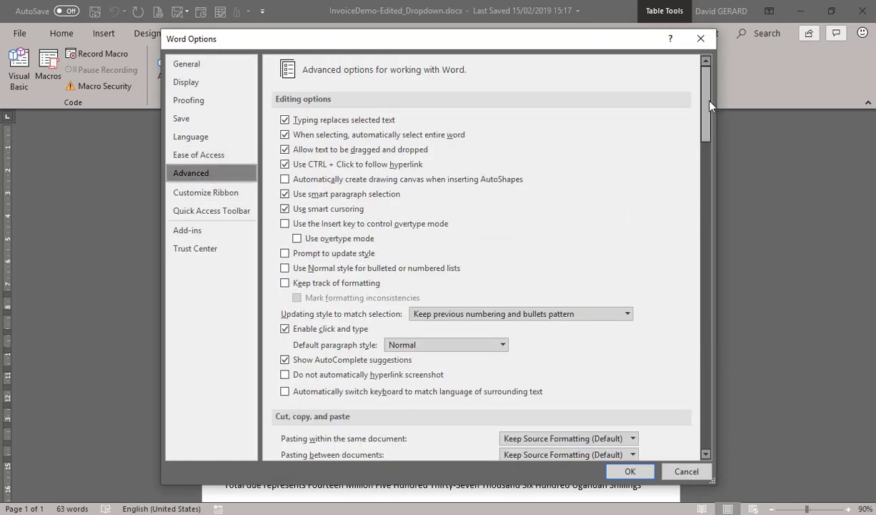
left_click_drag(705, 111, 711, 274)
left_click_drag(705, 360, 707, 411)
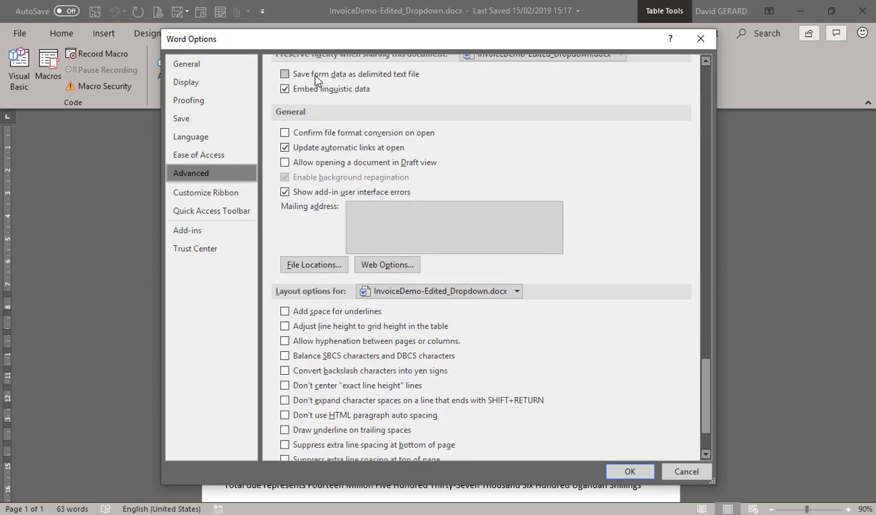